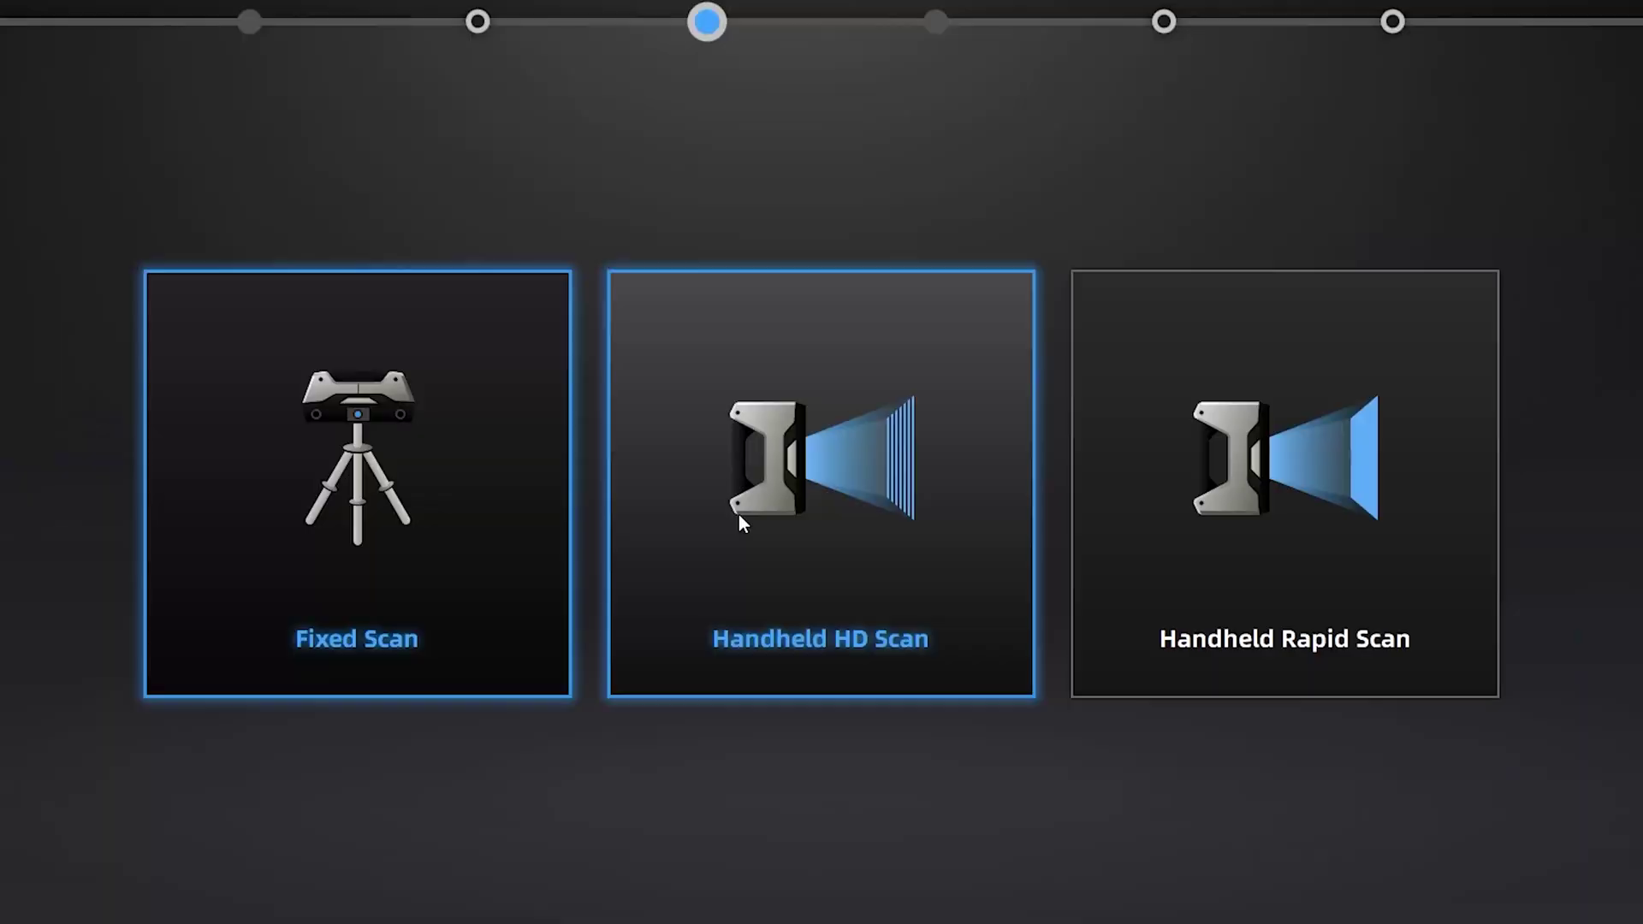
Create a new Fixed Scan project group and load the turntable scanning interface
left_click(238, 443)
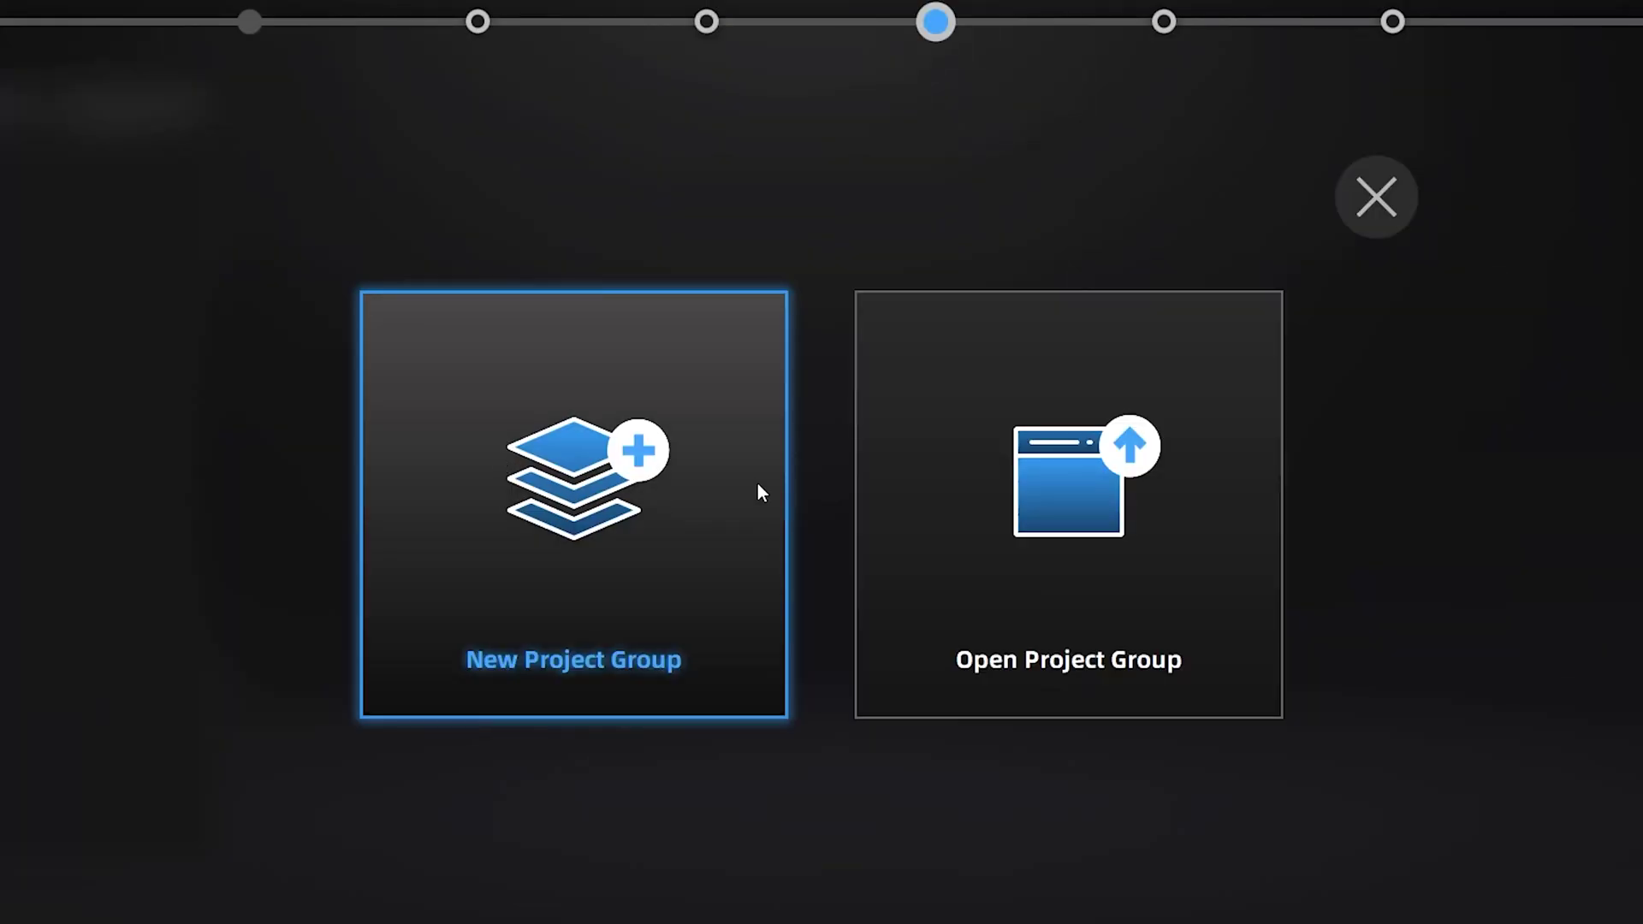
left_click(654, 475)
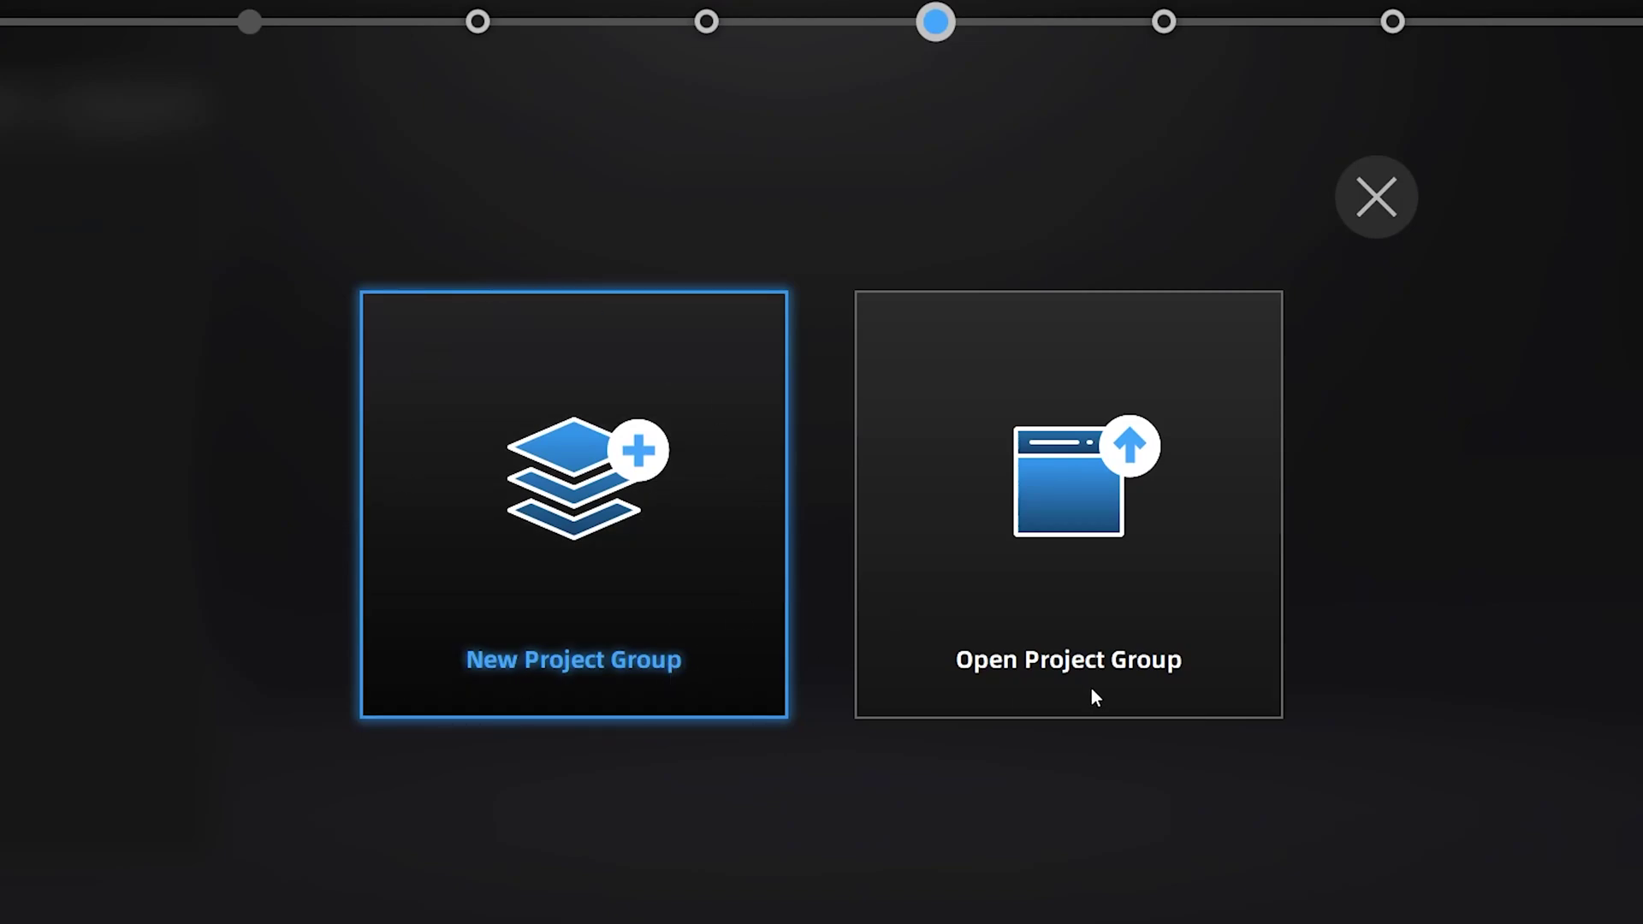
left_click(754, 674)
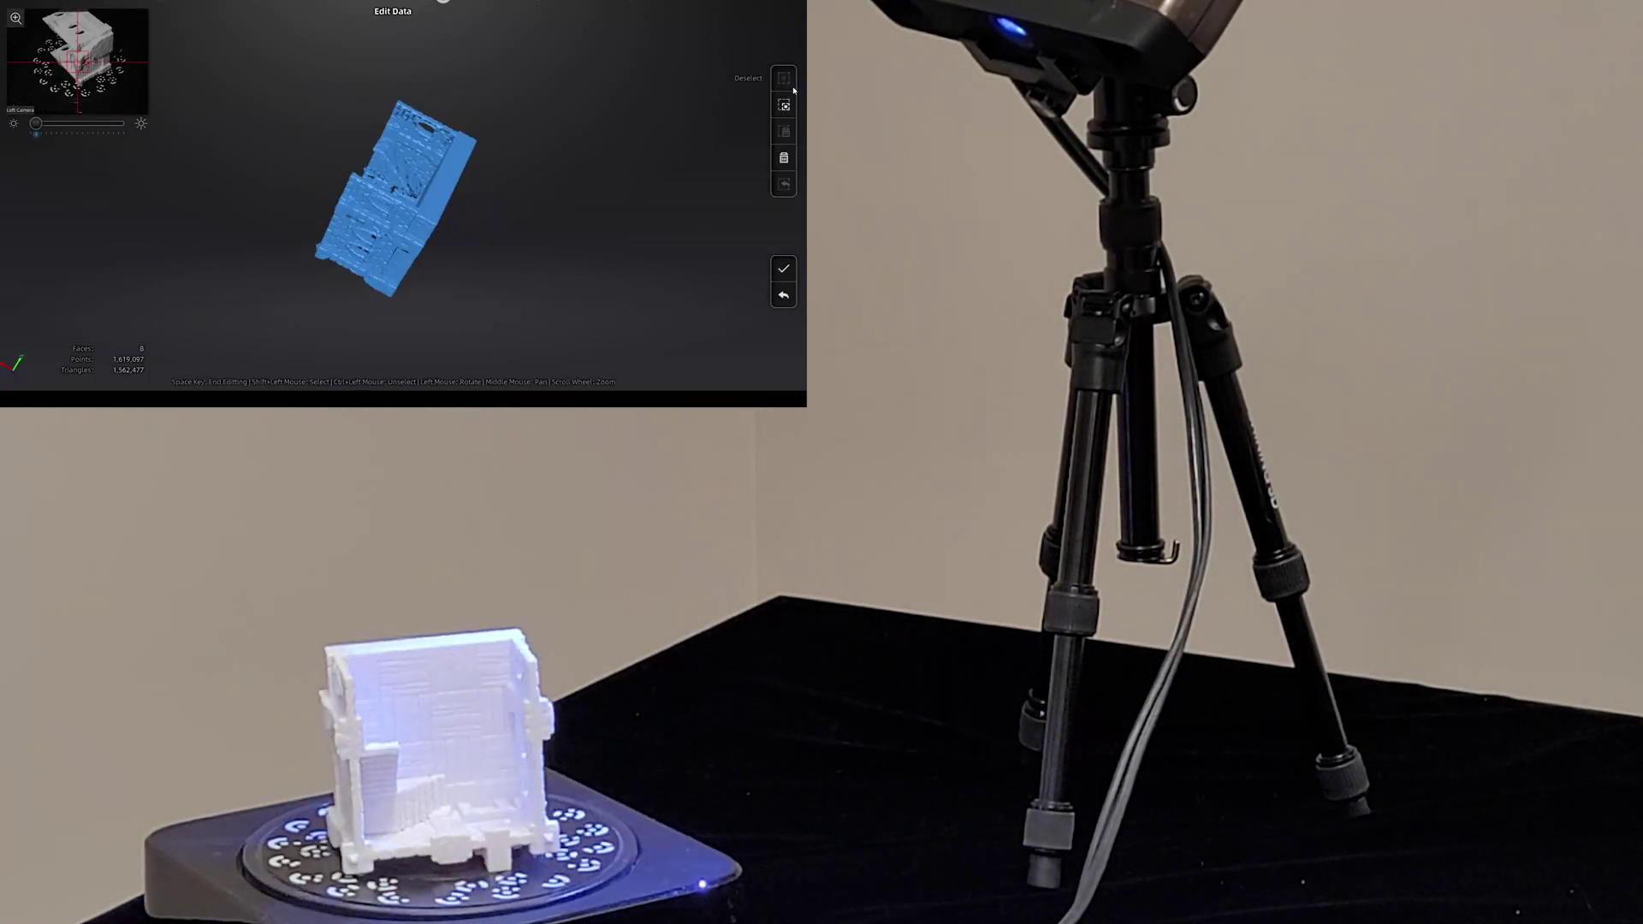
Finish editing the first eight-step turntable scan of the house model
key("space")
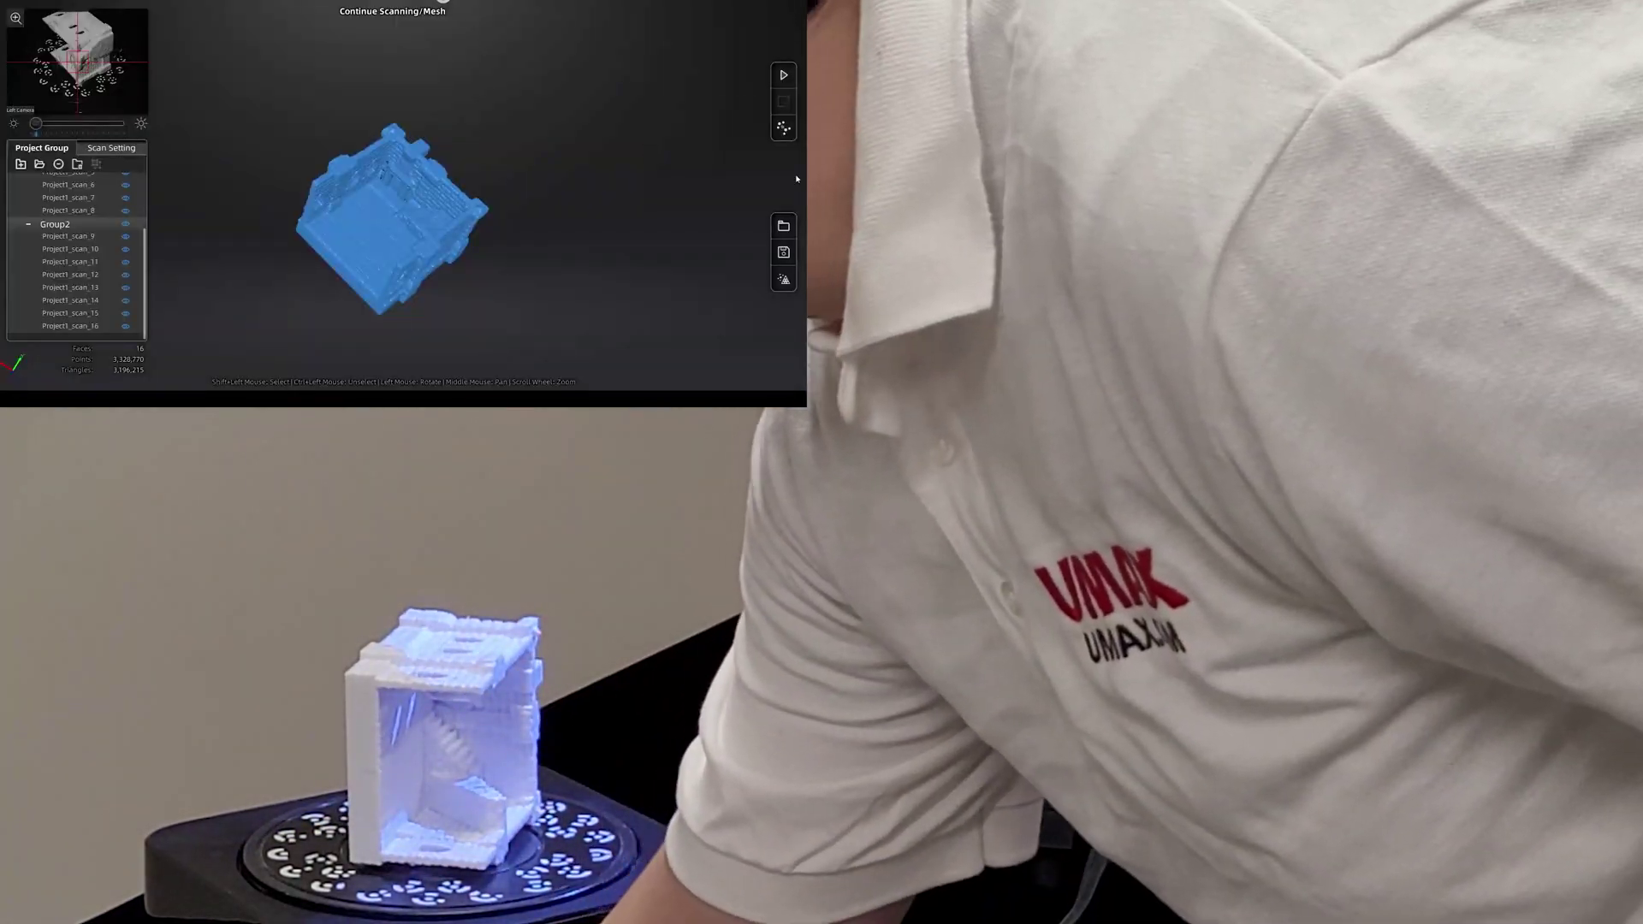
Scan a further turntable round into Group2, then start meshing the scan data
left_click(783, 74)
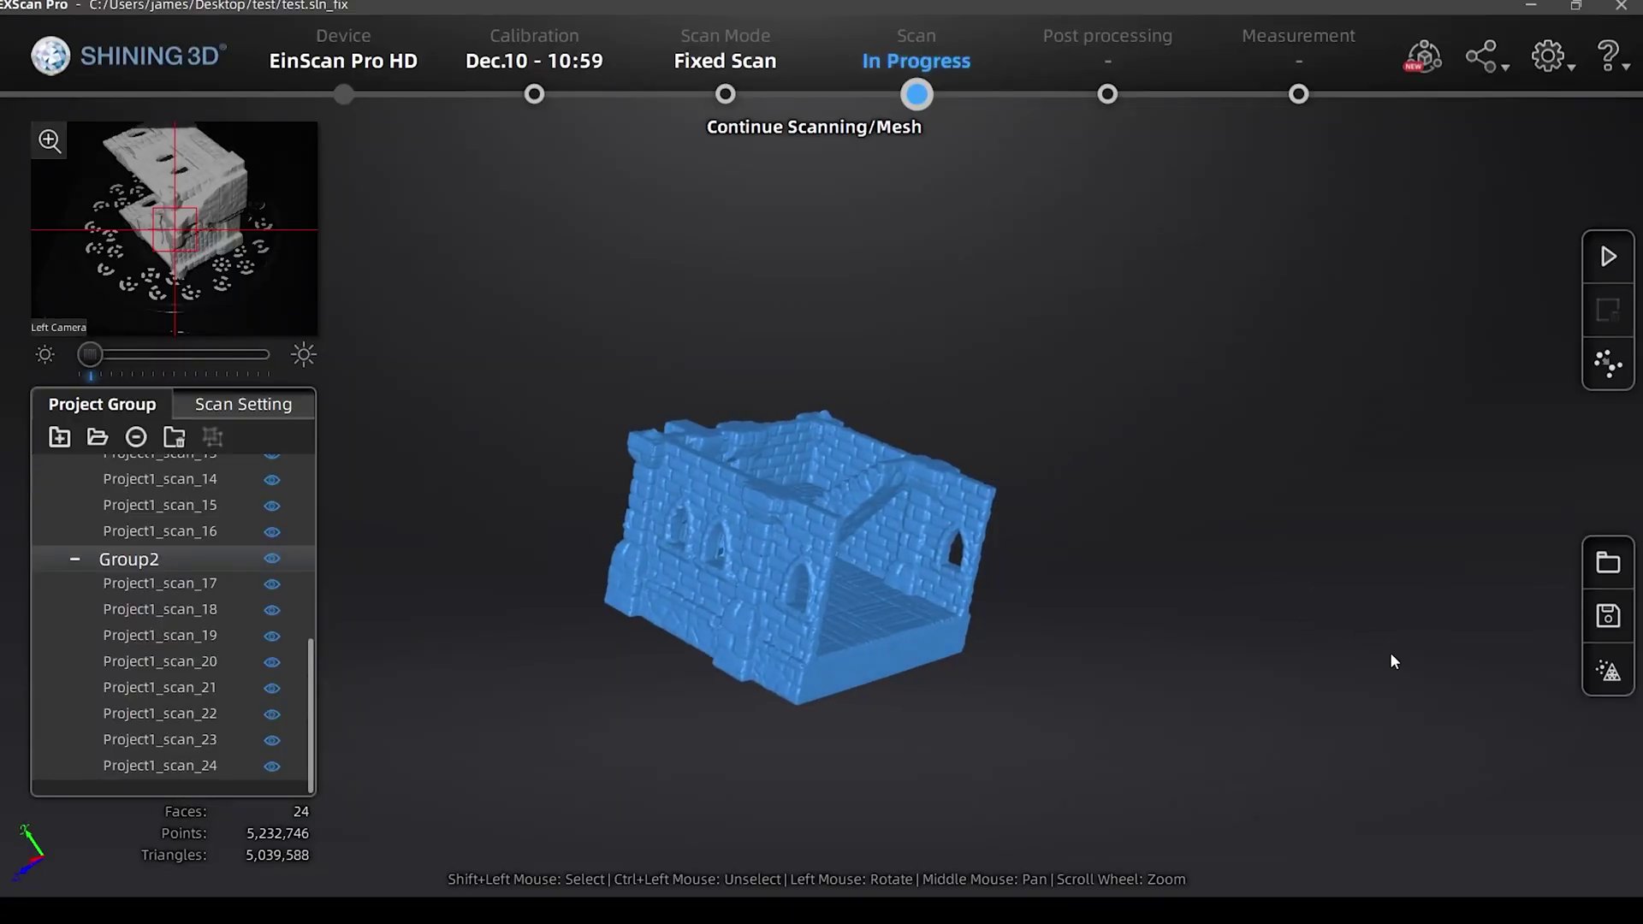
left_click(1608, 671)
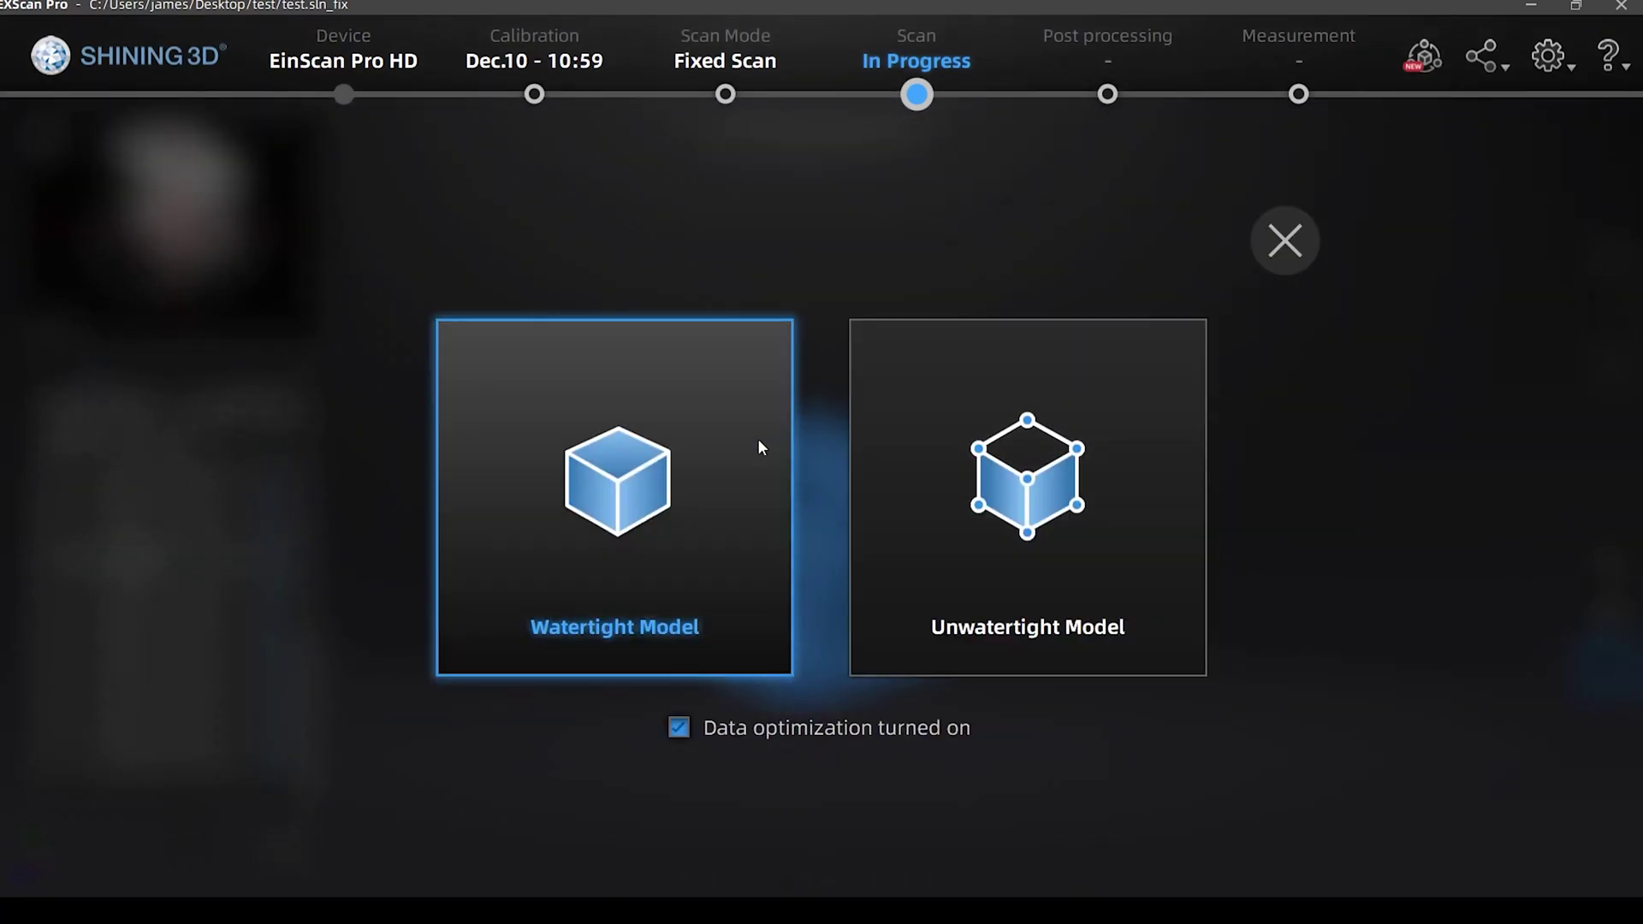